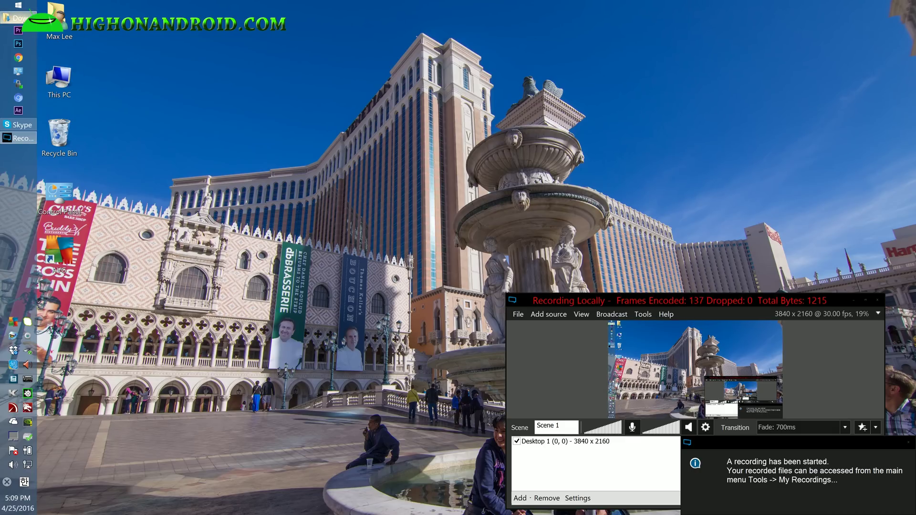
Show the Downloads folder's Odin3_v3.10.6.zip, Samsung USB driver and G935FXXU1APD1 stock firmware zip
key("alt+Tab")
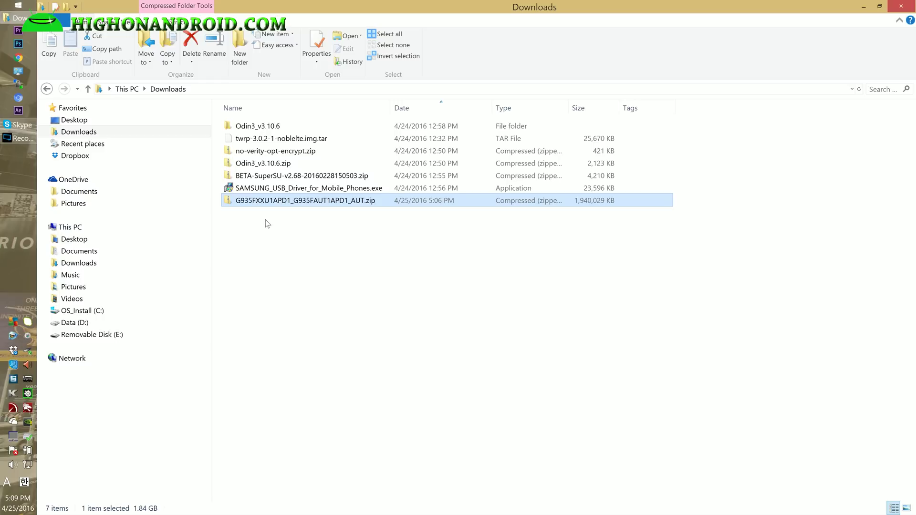
left_click(264, 165)
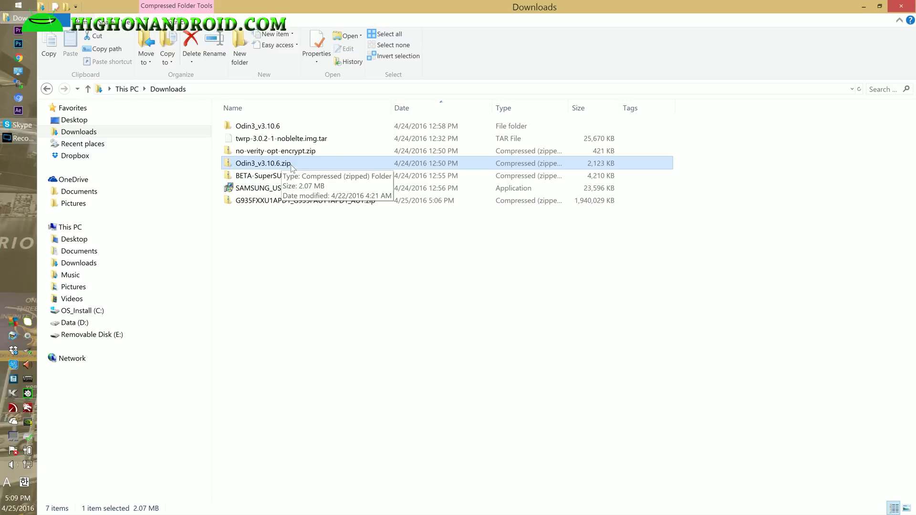
left_click(239, 193)
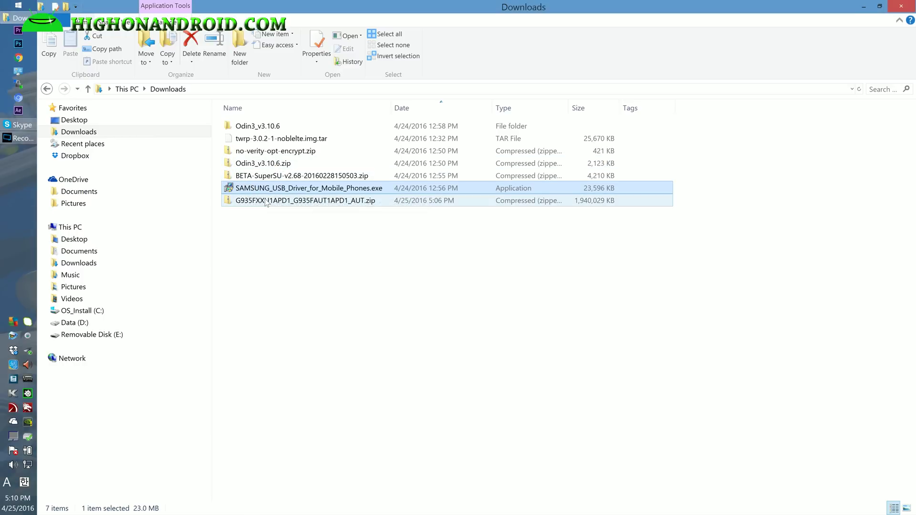
left_click(261, 204)
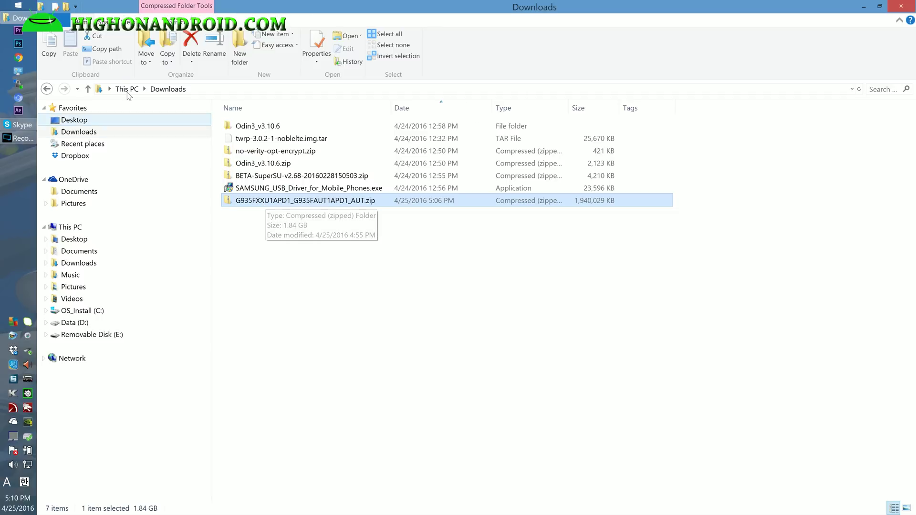
left_click(18, 58)
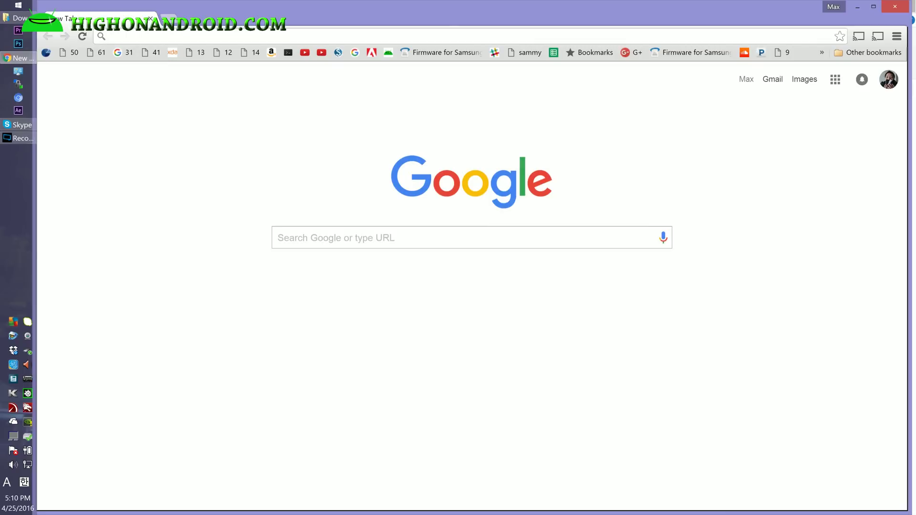
Load galaxys7root.com and browse its Galaxy S7 Stock Firmwares list to reach the S7 Edge page
type("galaxys7")
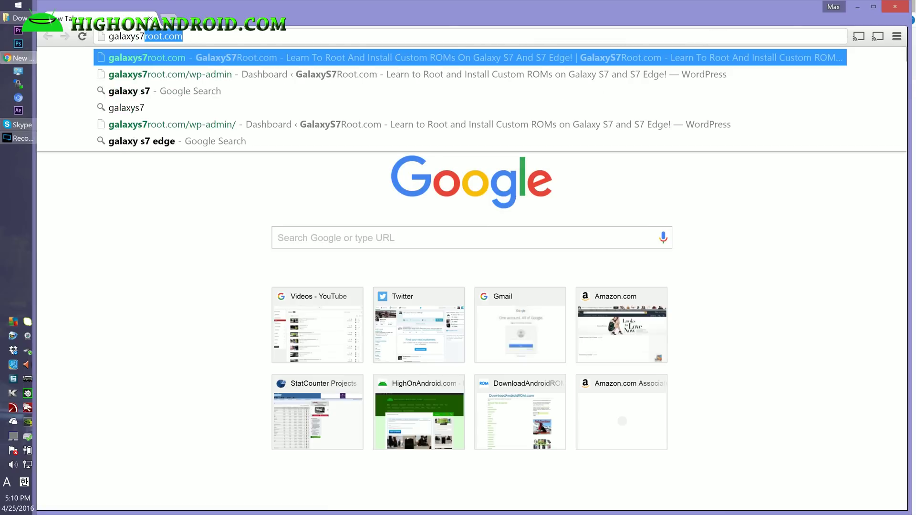
key("Return")
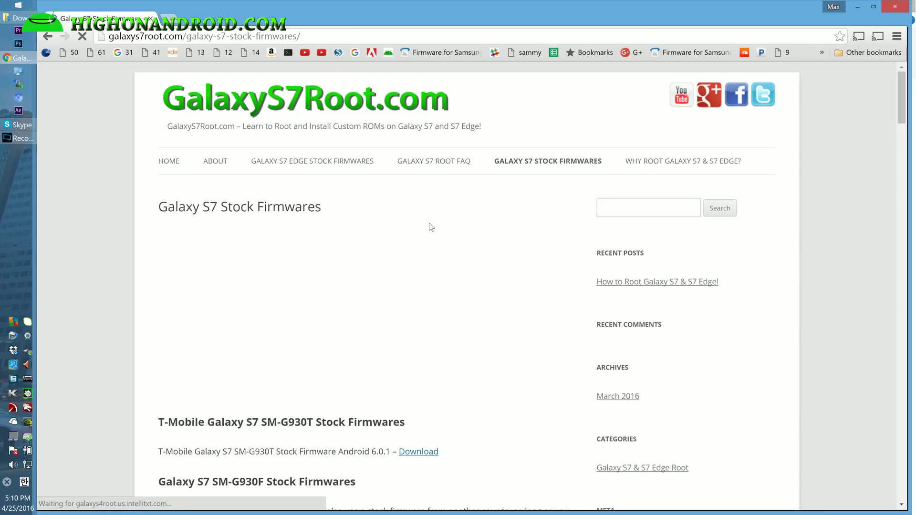
scroll(507, 252, "down", 2)
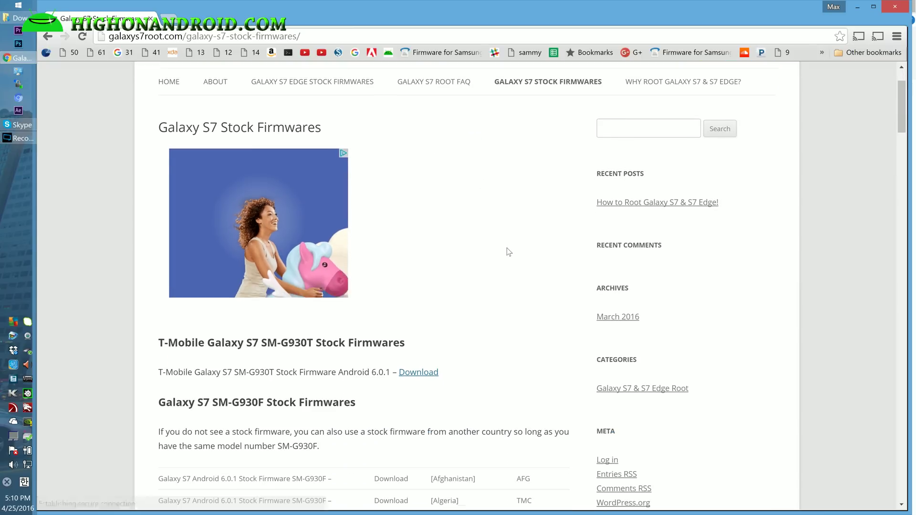
scroll(407, 356, "down", 1)
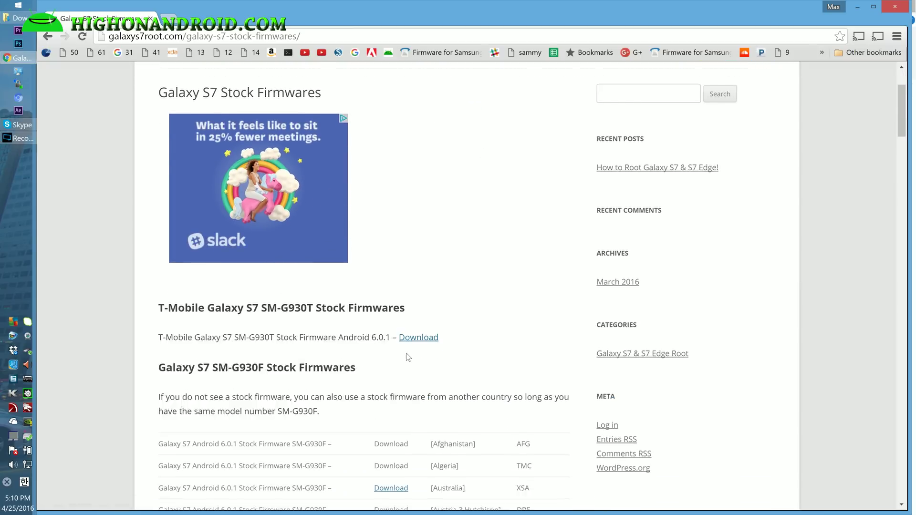
scroll(370, 379, "down", 2)
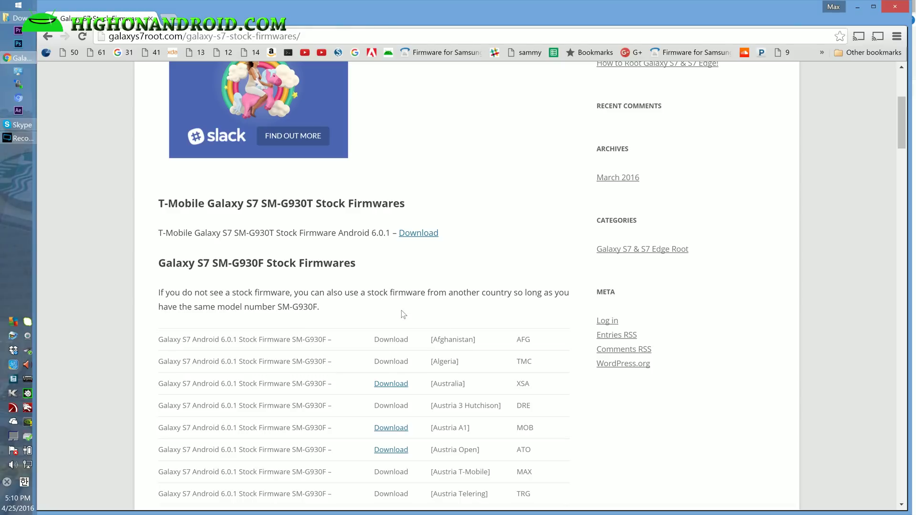
scroll(370, 380, "down", 5)
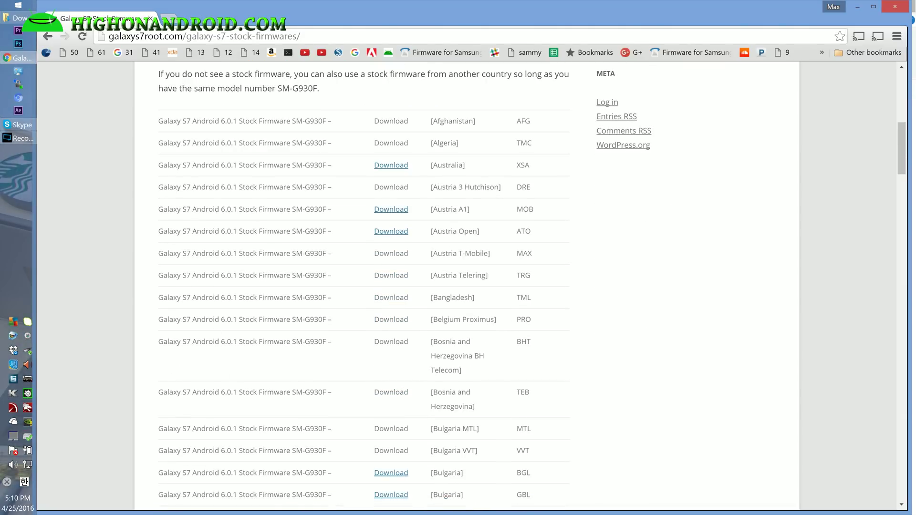
scroll(231, 300, "up", 7)
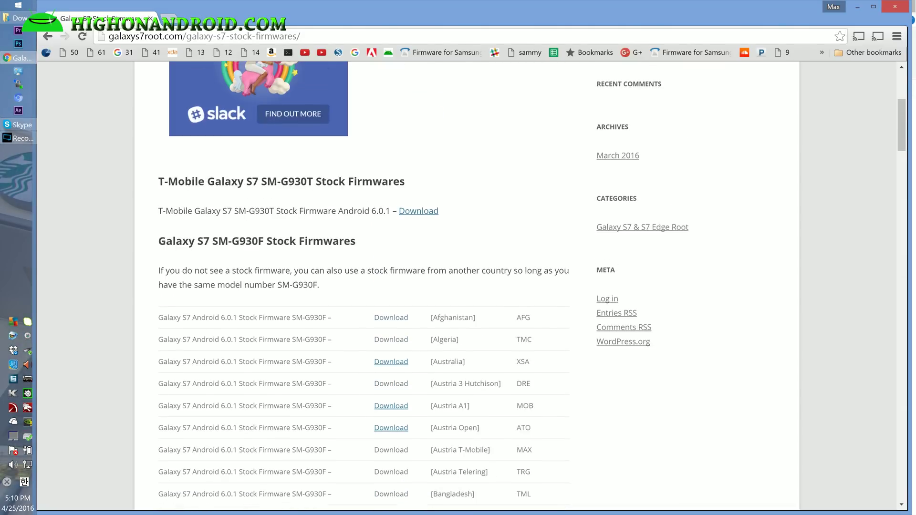
scroll(231, 301, "up", 2)
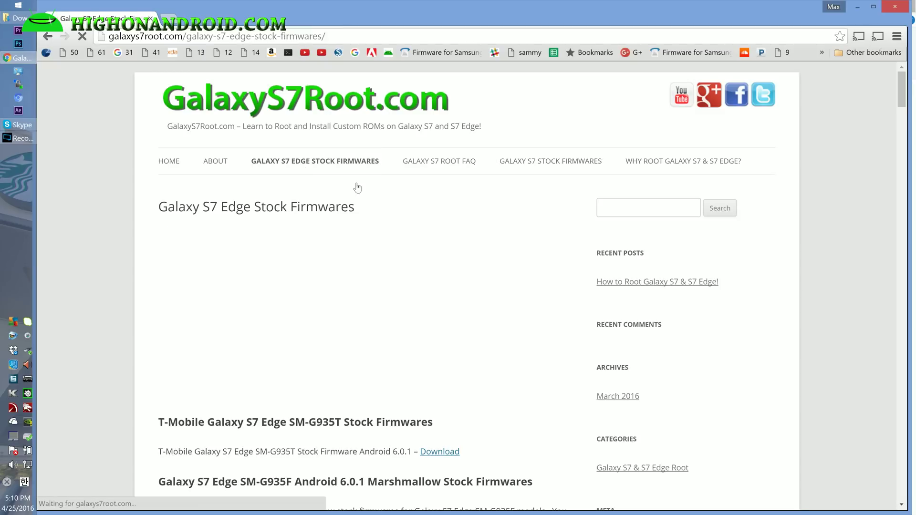
Scroll through the SM-G935F country firmware table, then return to the Downloads folder
scroll(428, 252, "down", 2)
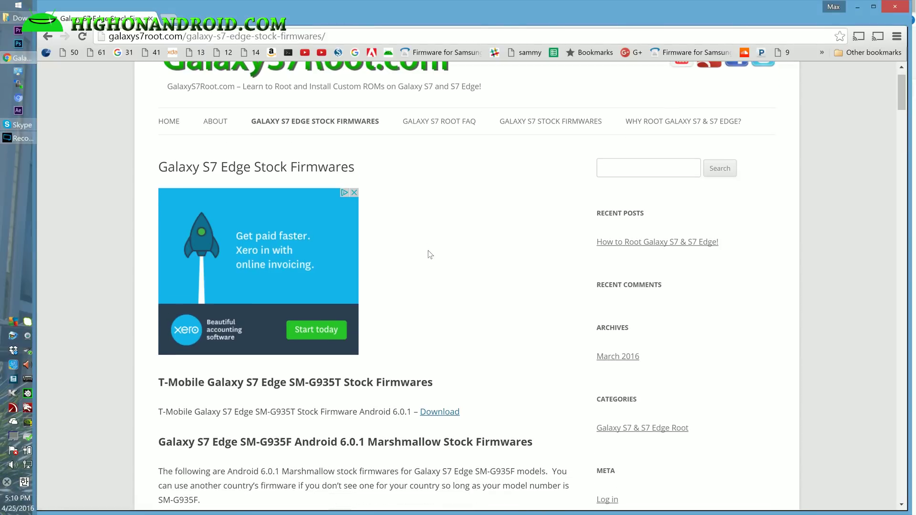
scroll(427, 257, "down", 1)
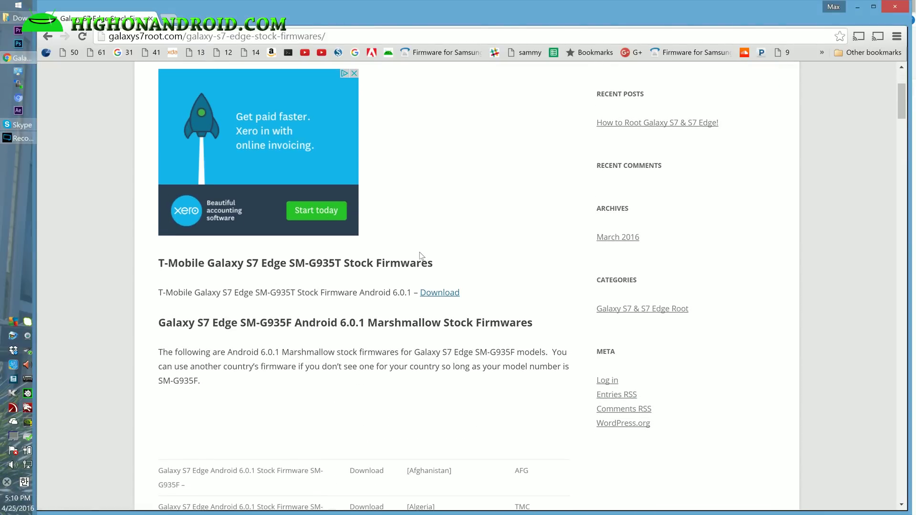
scroll(414, 255, "down", 1)
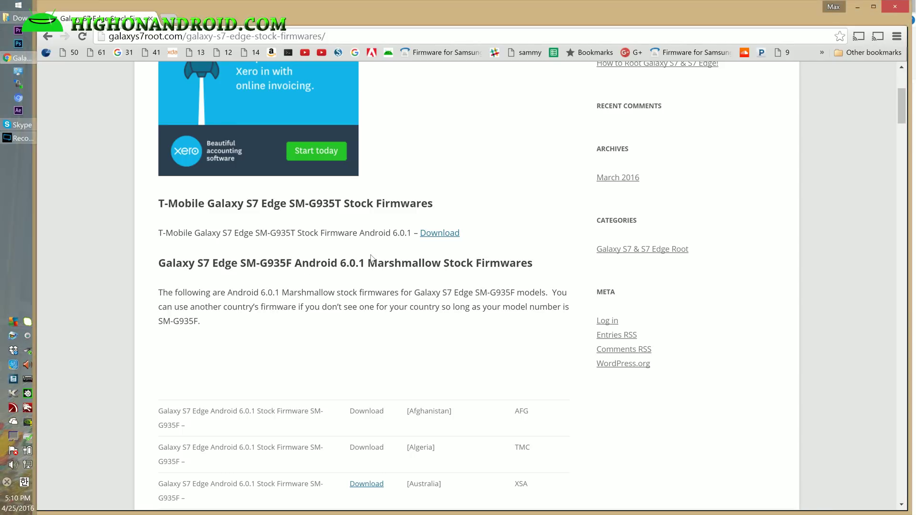
scroll(207, 240, "up", 1)
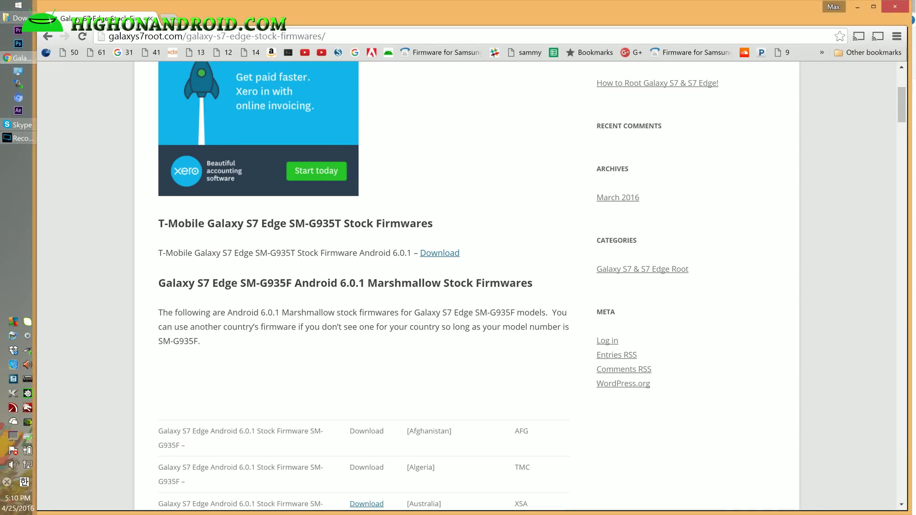
scroll(440, 254, "down", 5)
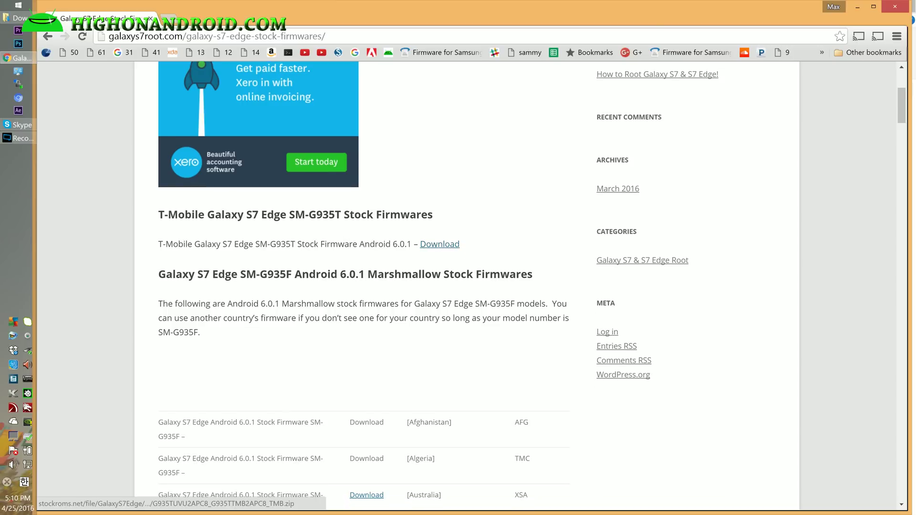
scroll(344, 327, "up", 2)
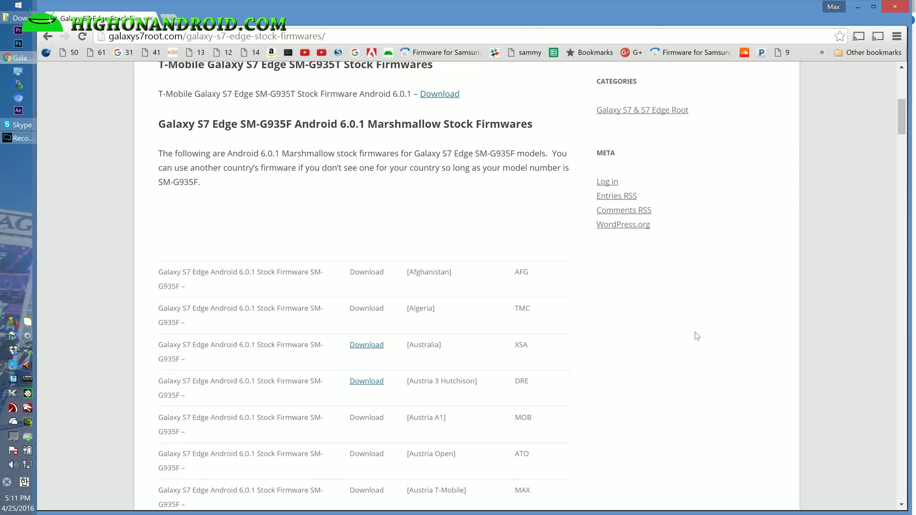
left_click_drag(902, 113, 895, 195)
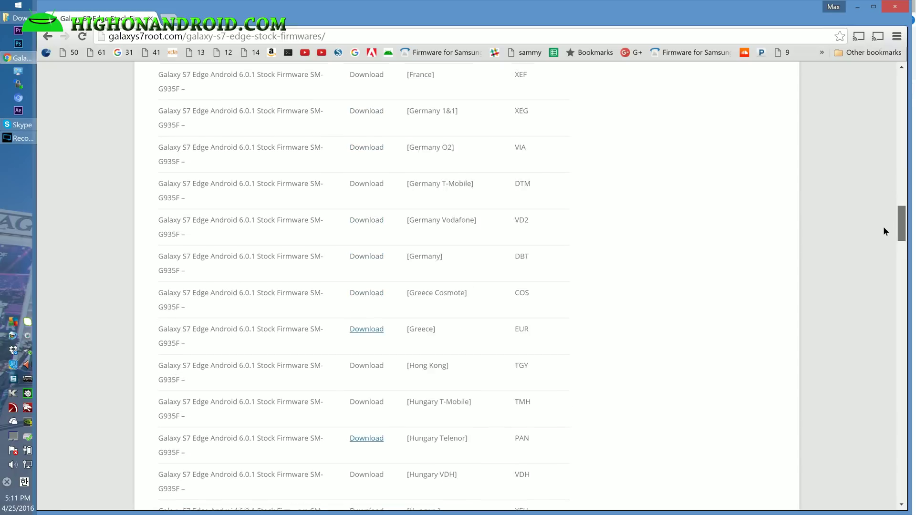
scroll(883, 228, "down", 4)
scroll(875, 104, "up", 20)
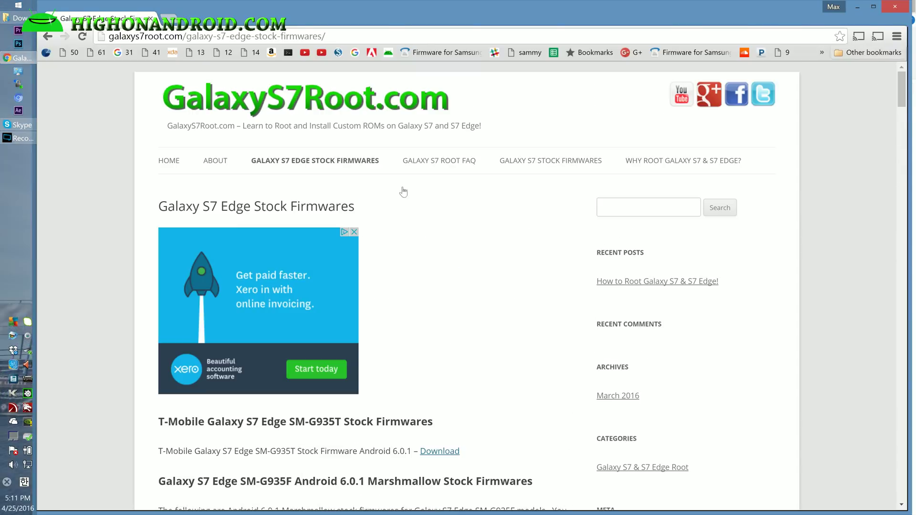
left_click(19, 19)
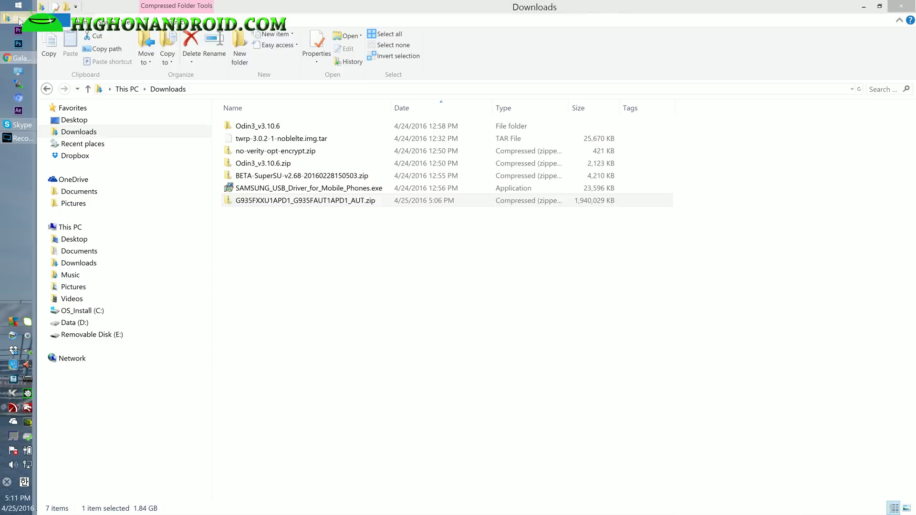
Extract the G935FXXU1APD1_G935FAUT1APD1_AUT firmware zip to its suggested folder
double_click(352, 202)
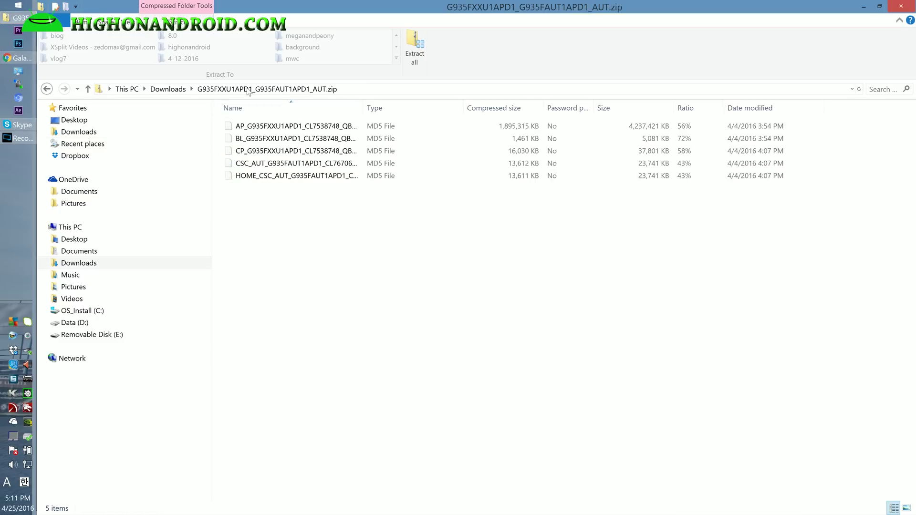
left_click(421, 59)
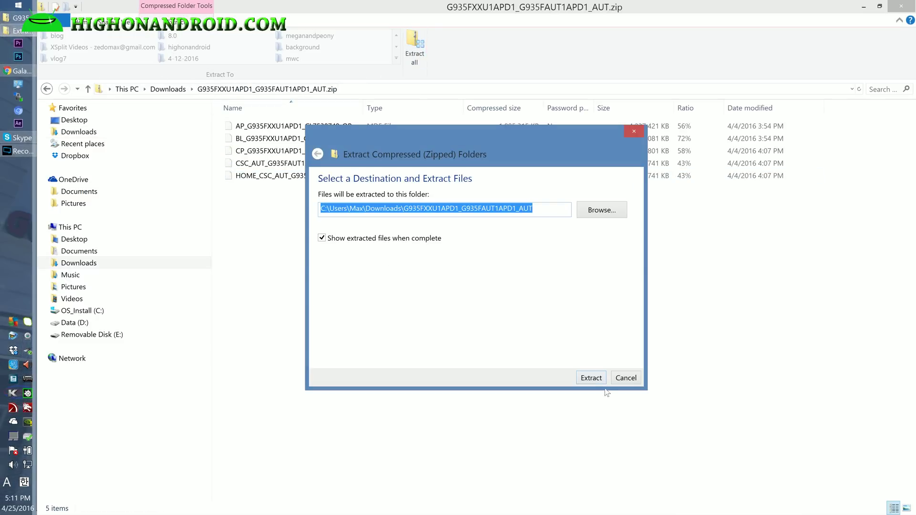
left_click(593, 383)
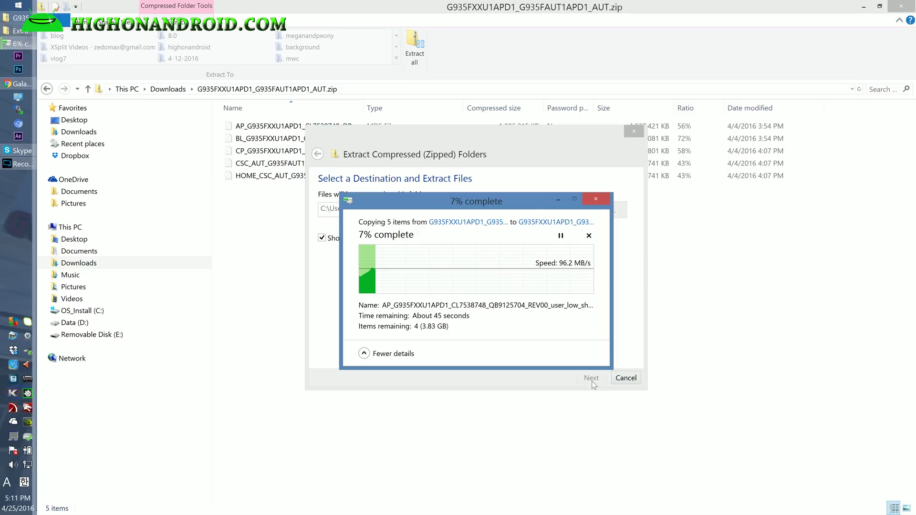
Open the extracted Odin3_v3.10.6 folder from Downloads and launch Odin3
left_click(168, 89)
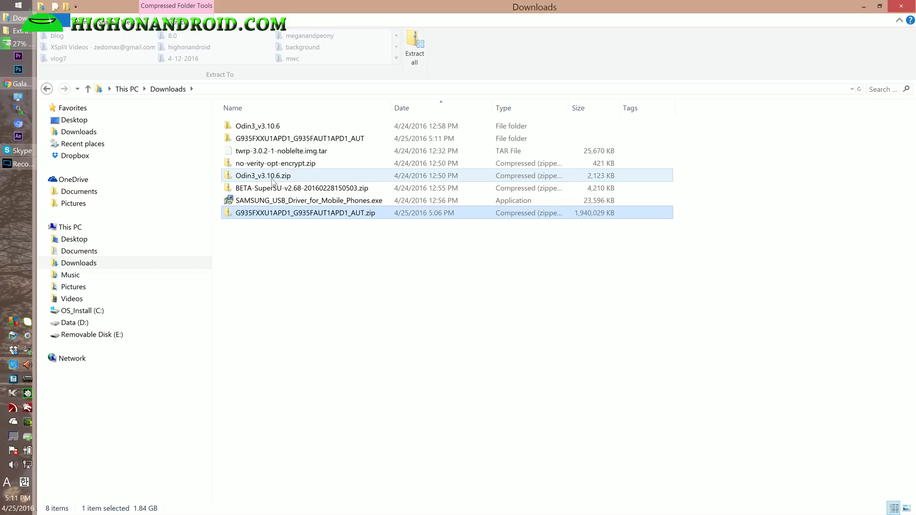
double_click(273, 180)
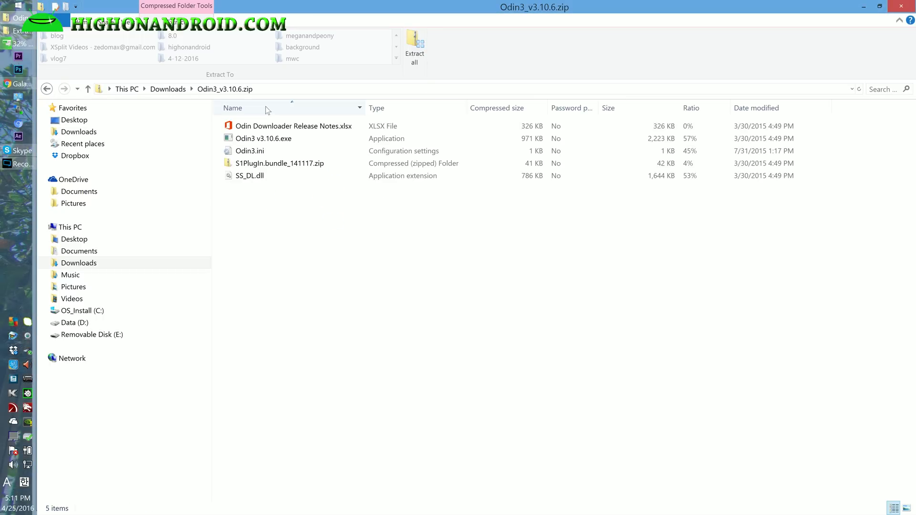
left_click(168, 89)
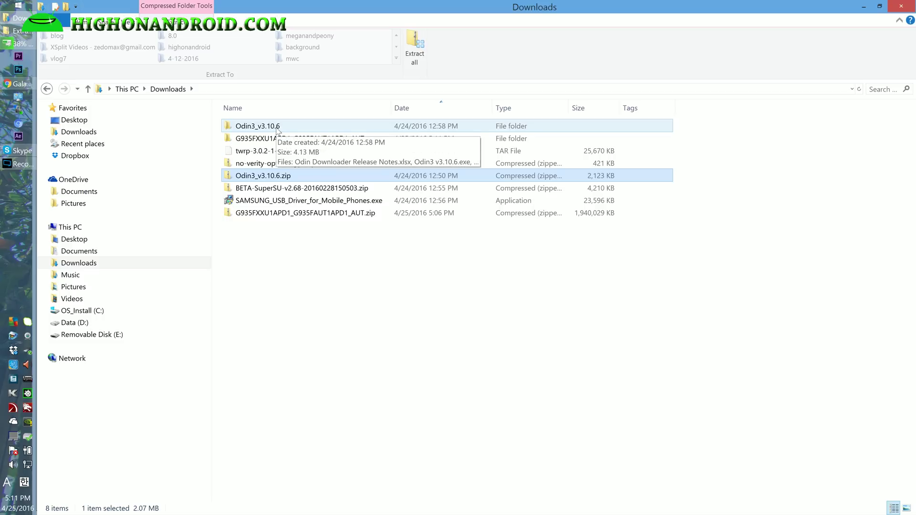
double_click(277, 128)
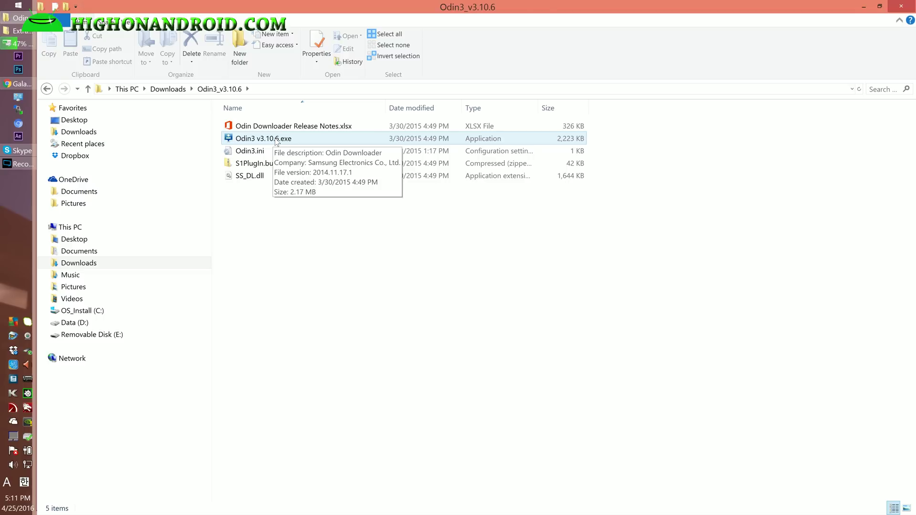
double_click(277, 139)
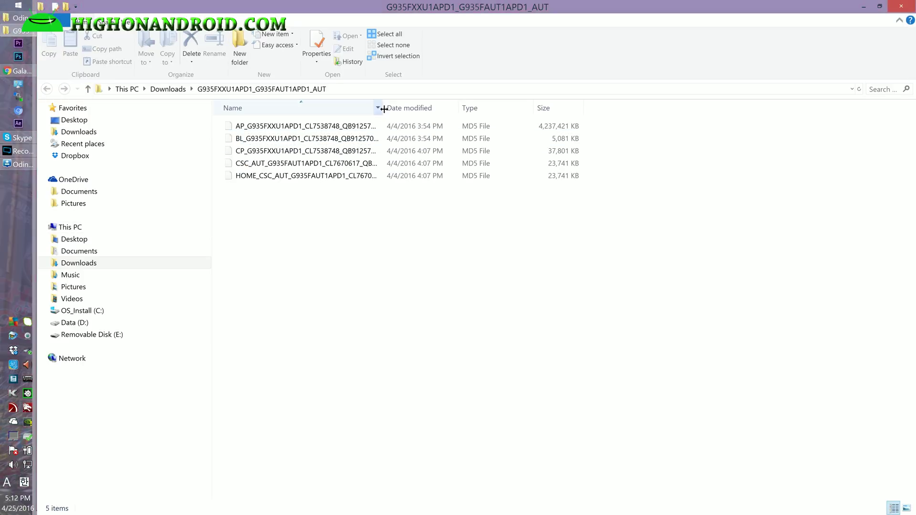
Widen the Name column and compare the HOME_CSC and CSC_AUT files against Odin3
left_click_drag(383, 107, 551, 110)
left_click(347, 176)
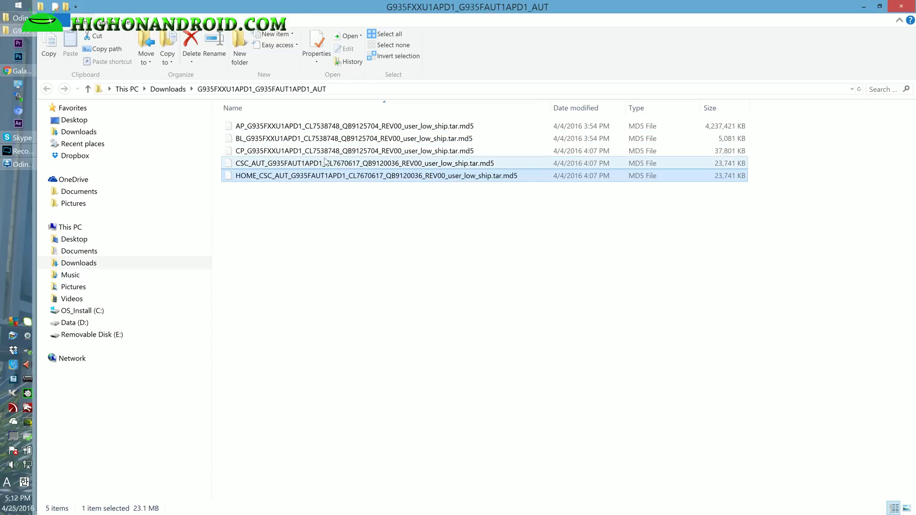
left_click(18, 165)
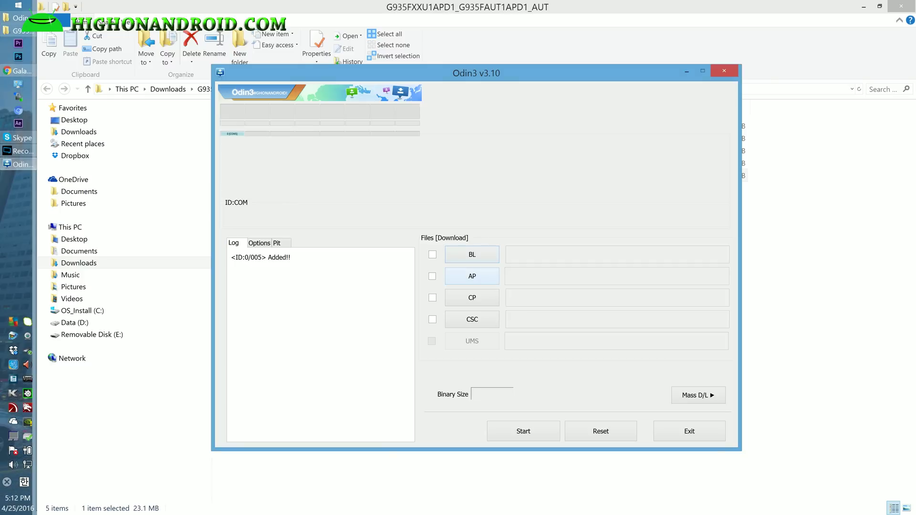
left_click(384, 15)
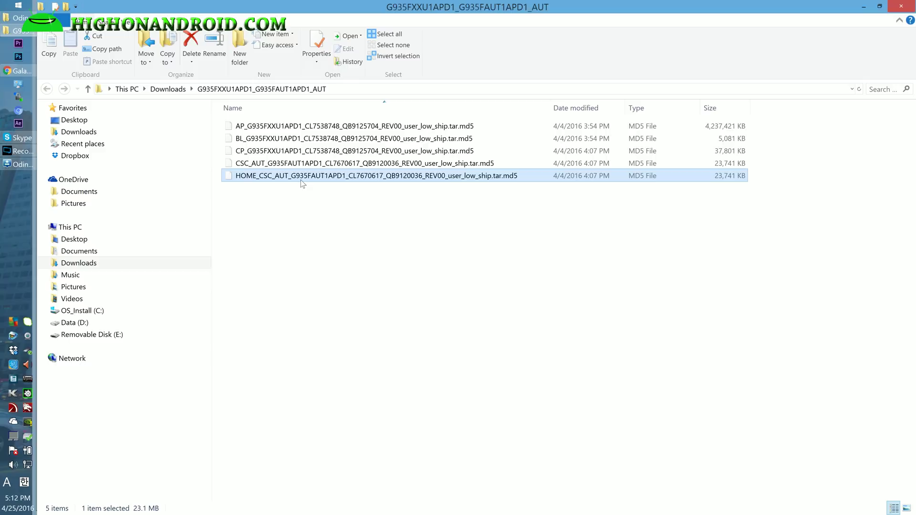
key("alt+Tab")
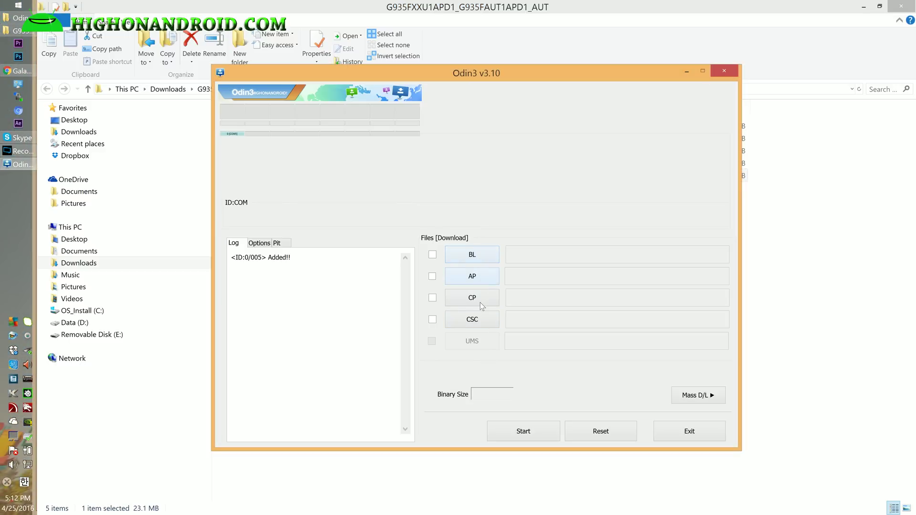
key("alt+Tab")
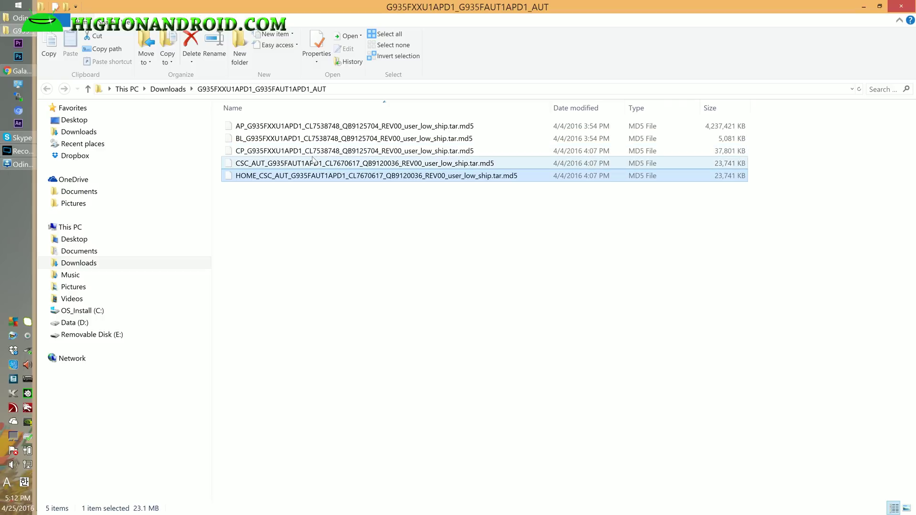
key("alt+Tab")
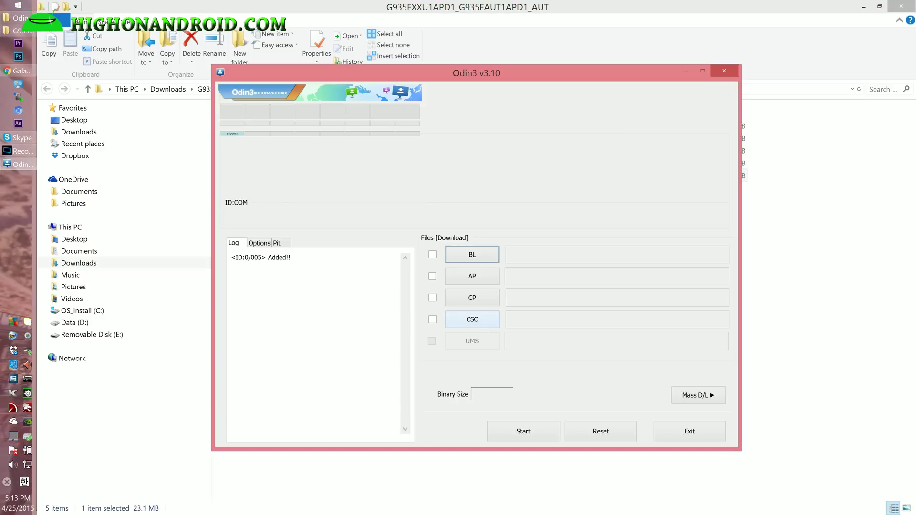
key("alt+Tab")
left_click(311, 167)
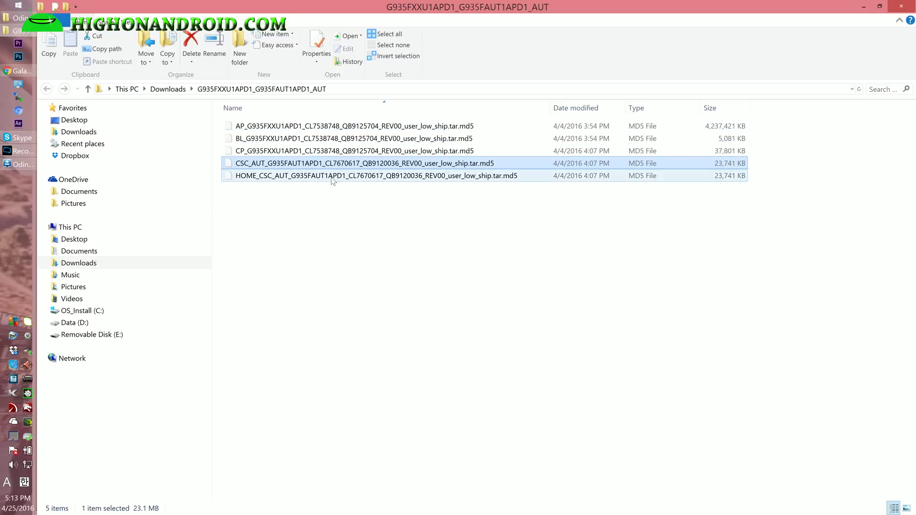
key("alt+Tab")
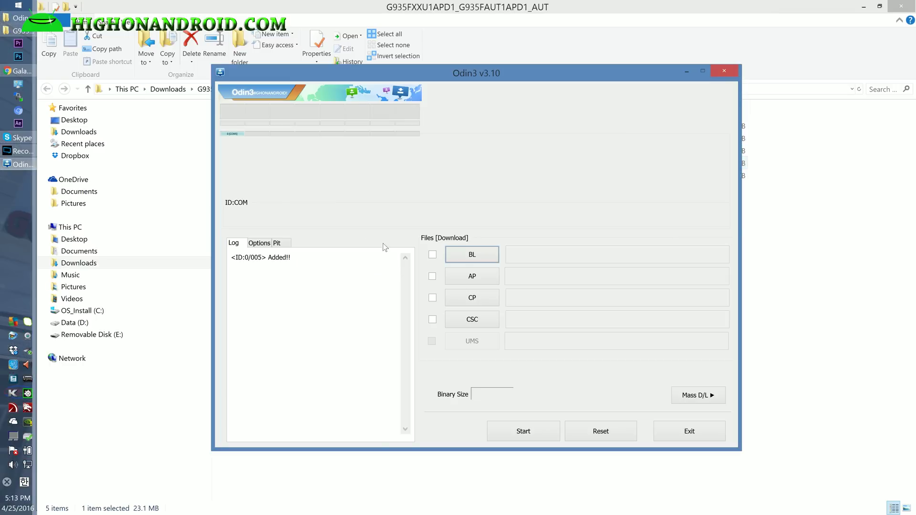
Load the BL_ file from the G935FXXU1APD1_G935FAUT1APD1_AUT folder into Odin's BL slot
left_click(479, 256)
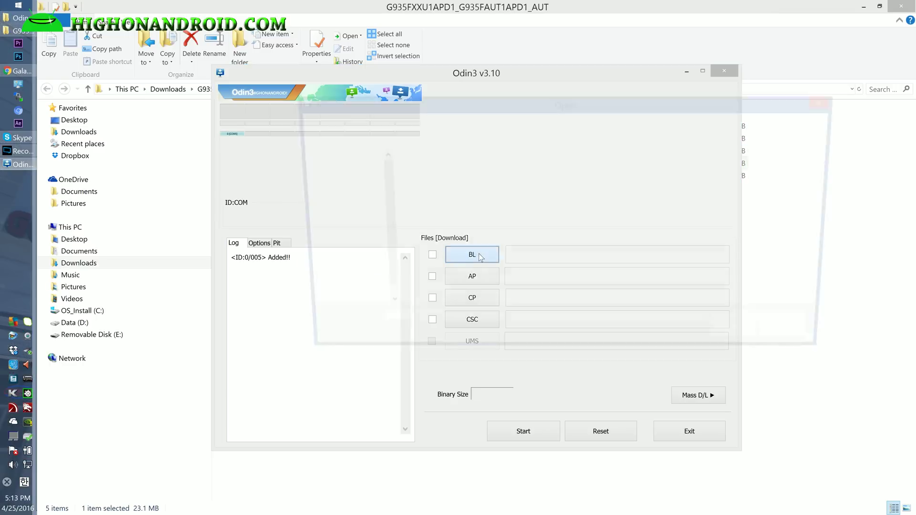
left_click(418, 185)
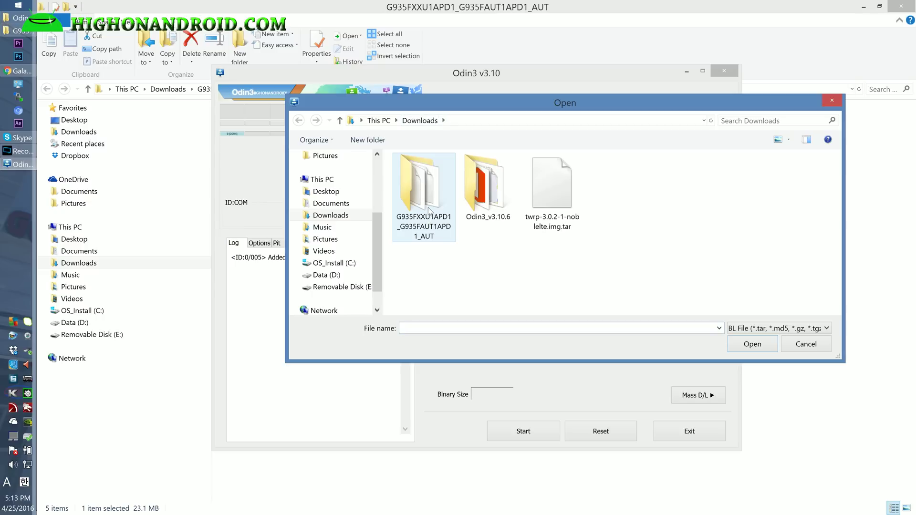
double_click(428, 216)
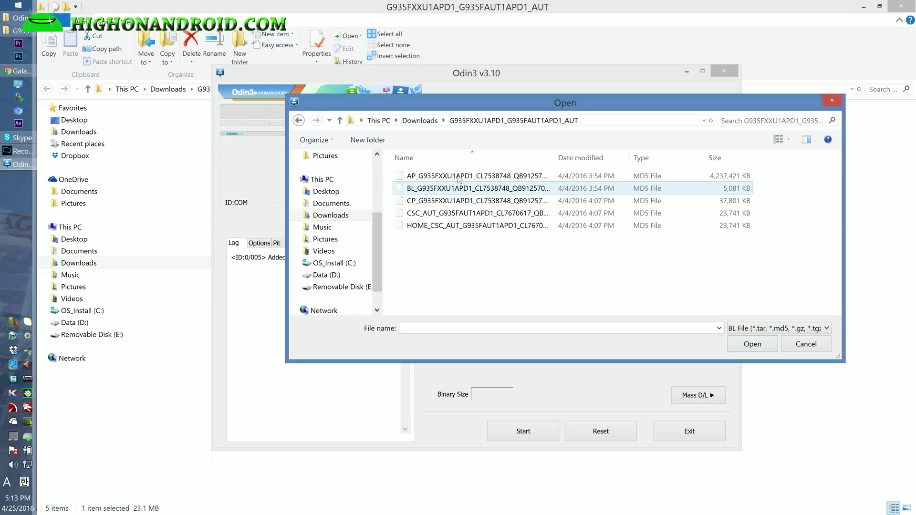
left_click(469, 188)
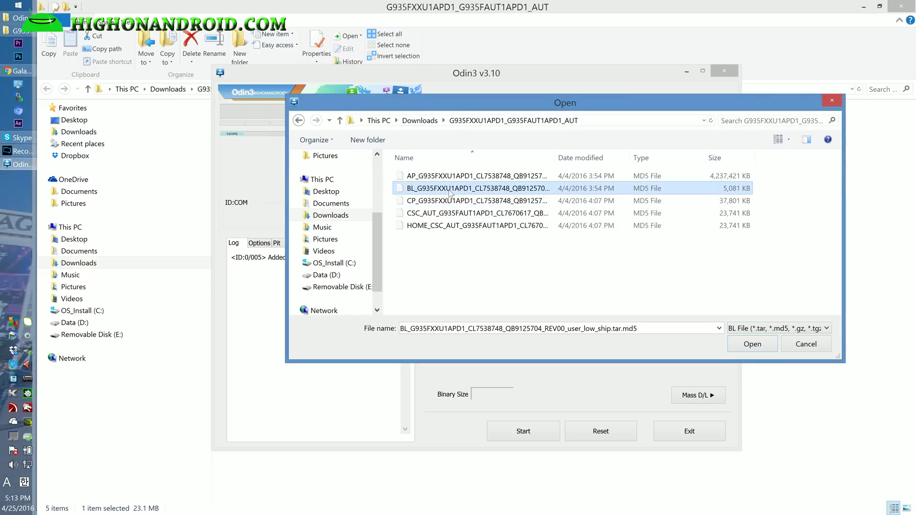
left_click_drag(553, 160, 603, 160)
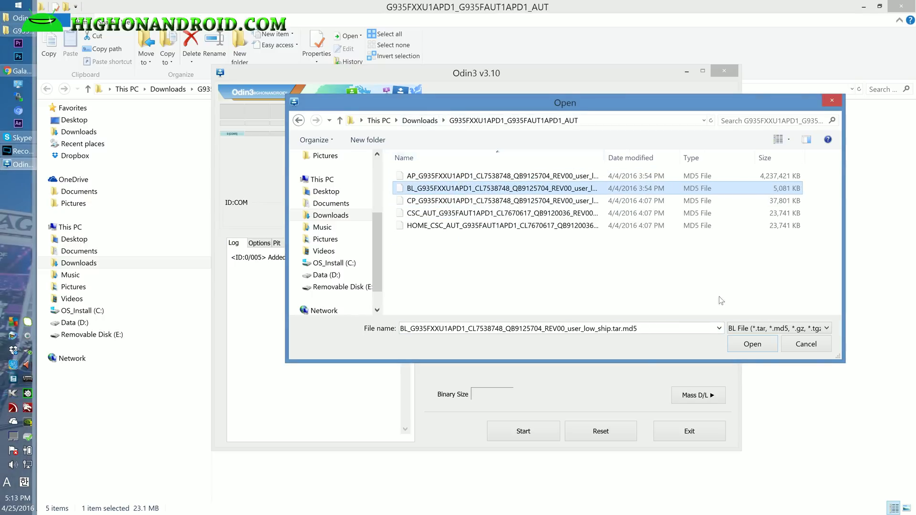
left_click(753, 344)
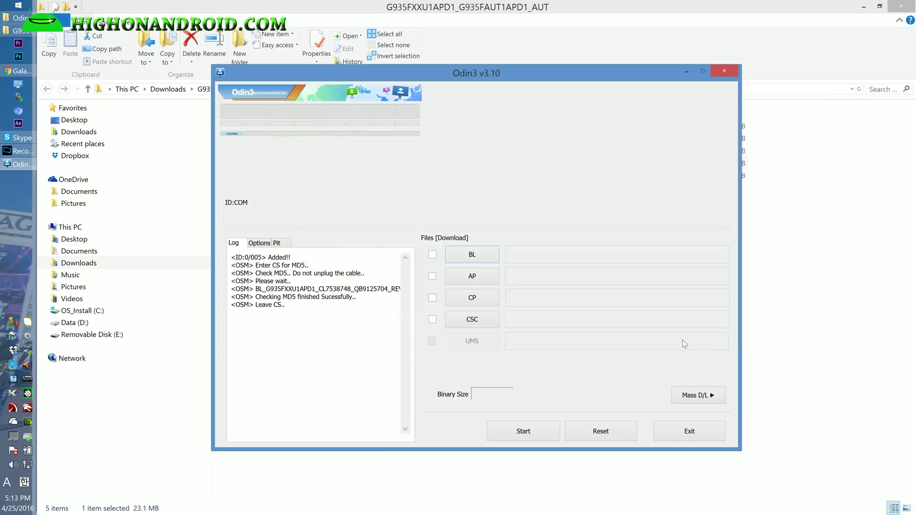
Load the AP_ firmware file into the AP slot, reaching 4143.1MB binary size
left_click(467, 277)
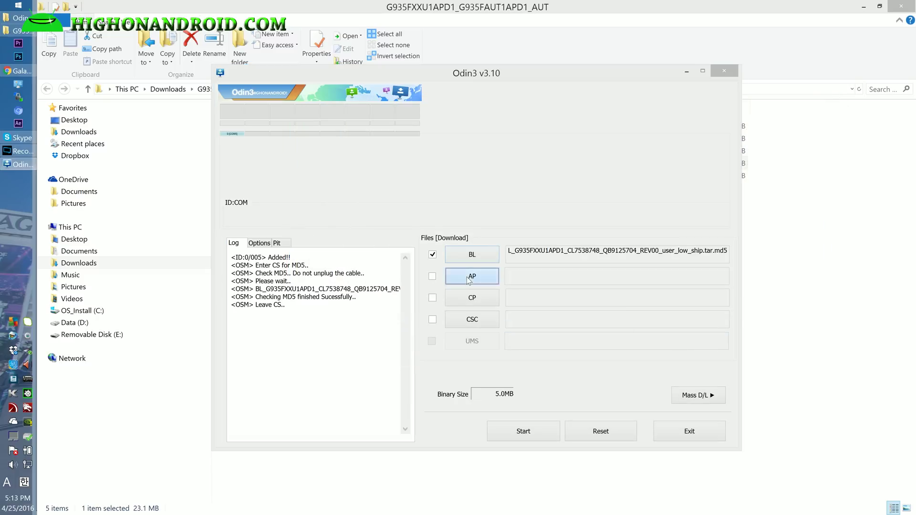
left_click(466, 277)
left_click(472, 177)
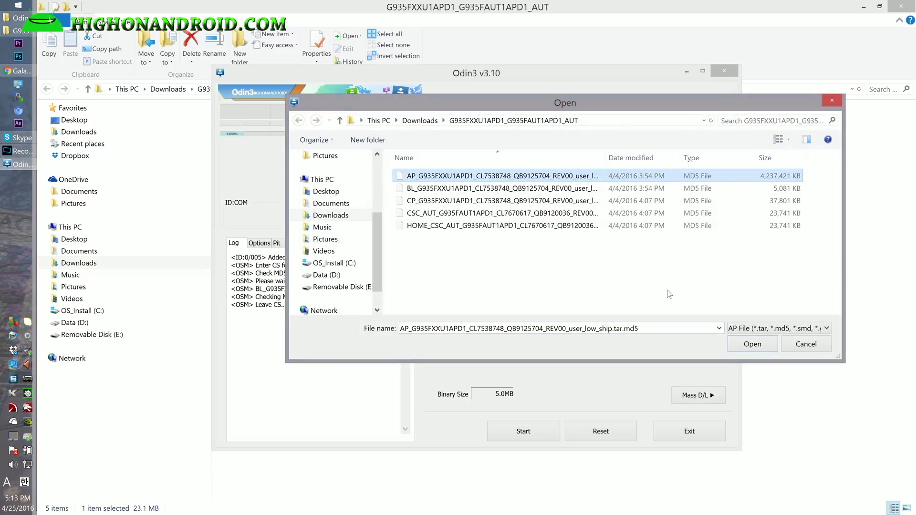
left_click(757, 347)
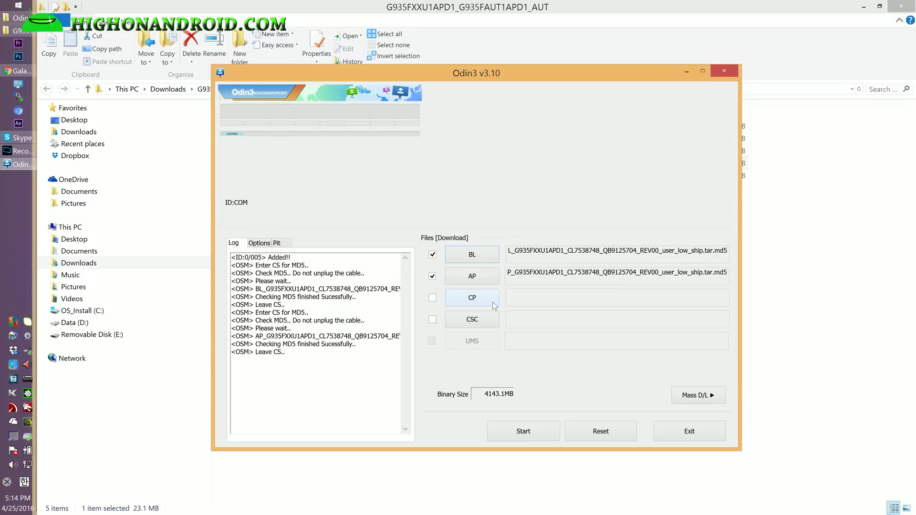
Put the CP_ file in the CP slot and the CSC_AUT file in the CSC slot
left_click(483, 305)
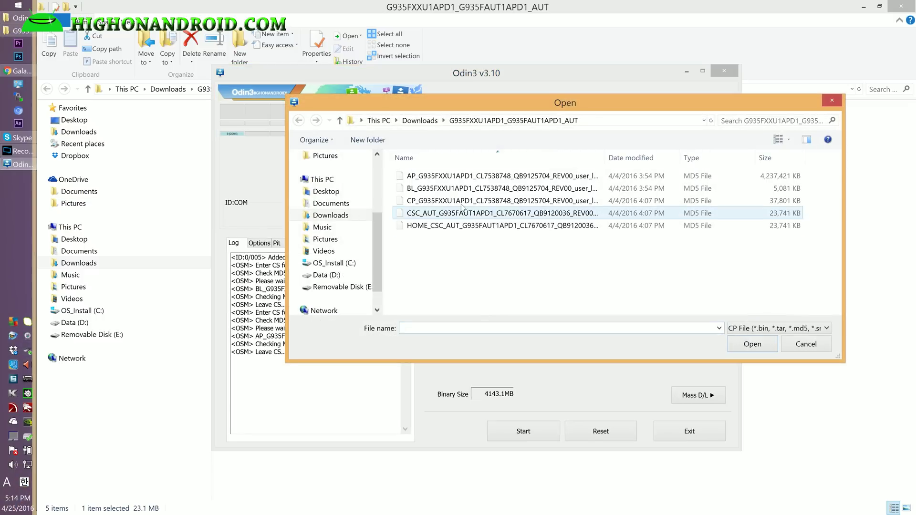
left_click(456, 200)
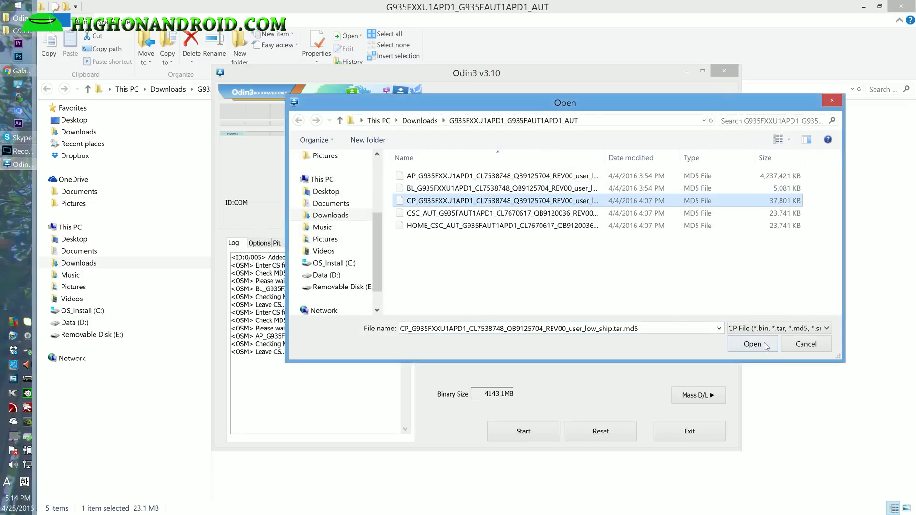
left_click(749, 351)
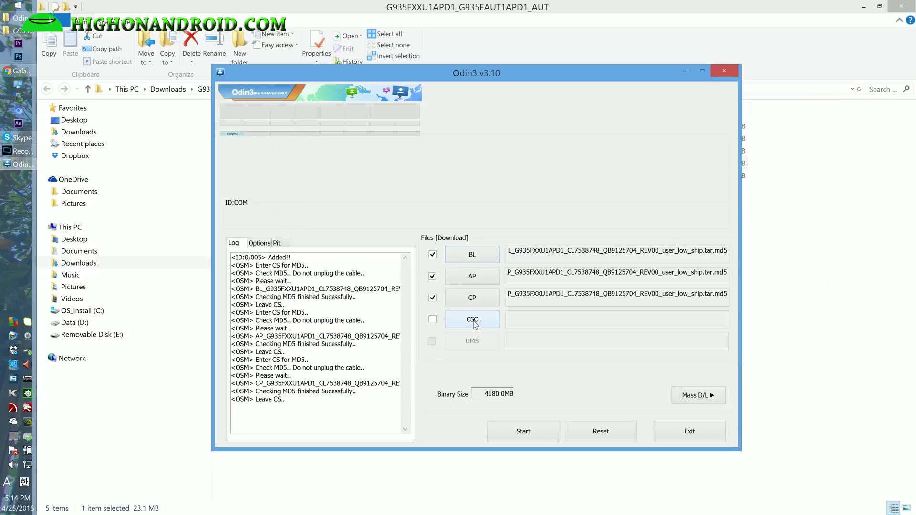
left_click(474, 323)
left_click(460, 215)
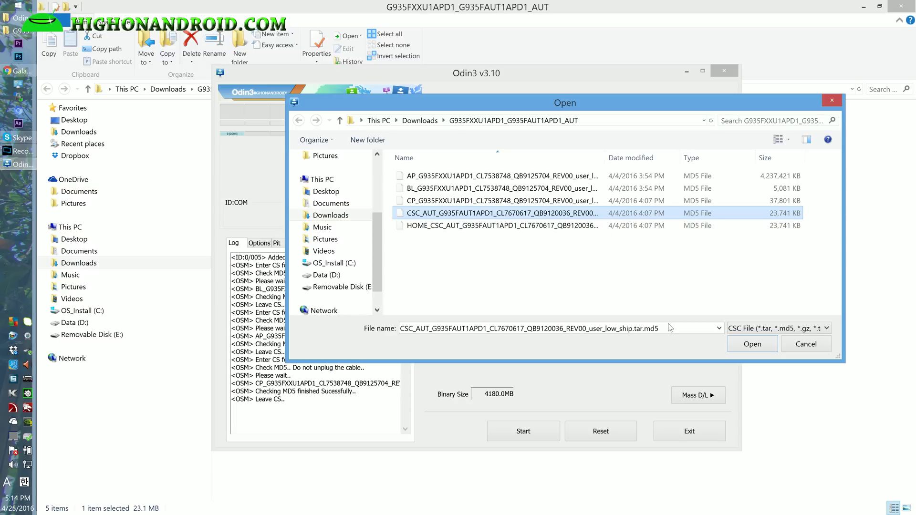
left_click(746, 345)
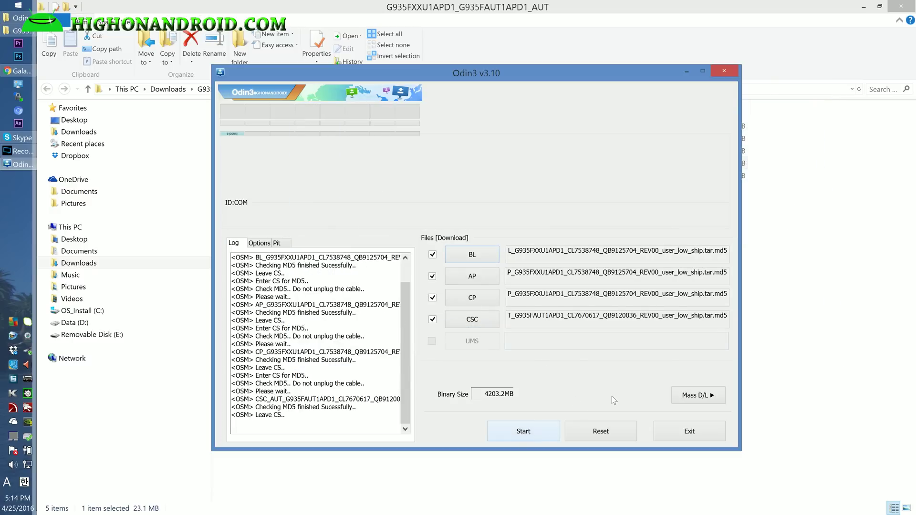
Start flashing the BL, AP, CP and CSC_AUT files to the Galaxy S7 Edge
left_click(513, 435)
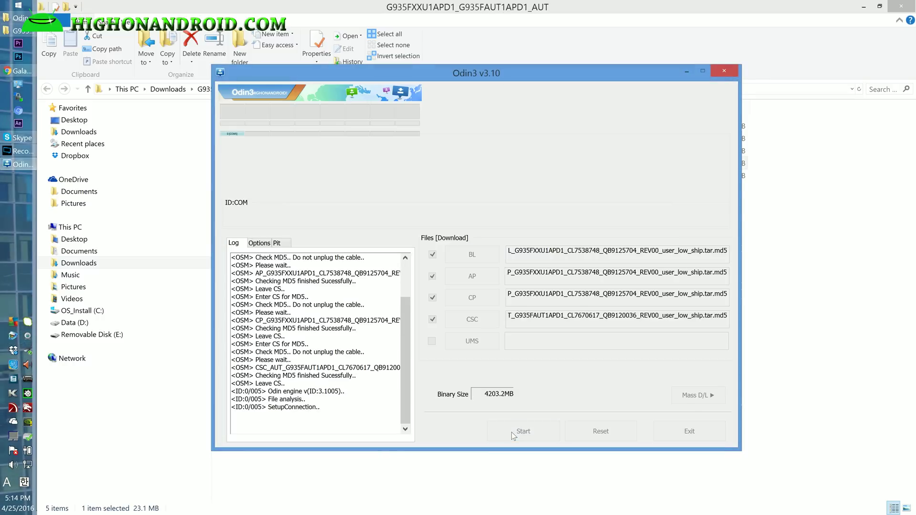